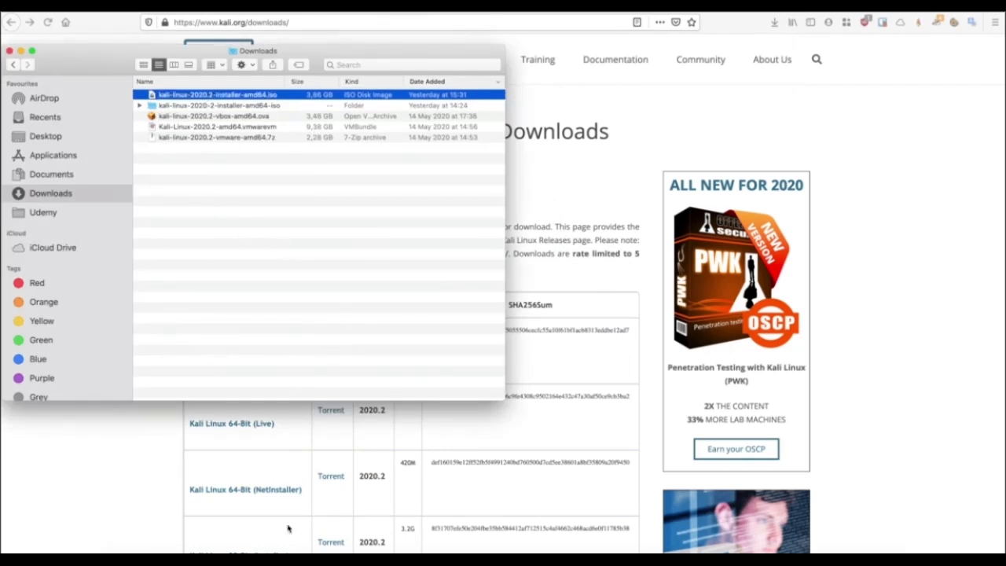
Bring VMware Fusion's Virtual Machine Library in front of the Finder Downloads window.
left_click(313, 560)
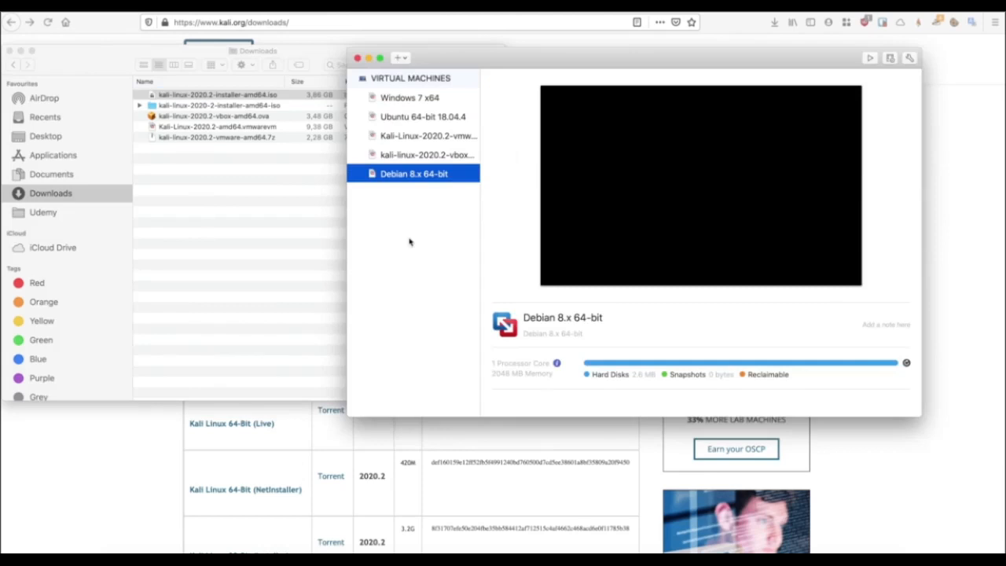
Start a new virtual machine set to install from a disc or image.
left_click(402, 58)
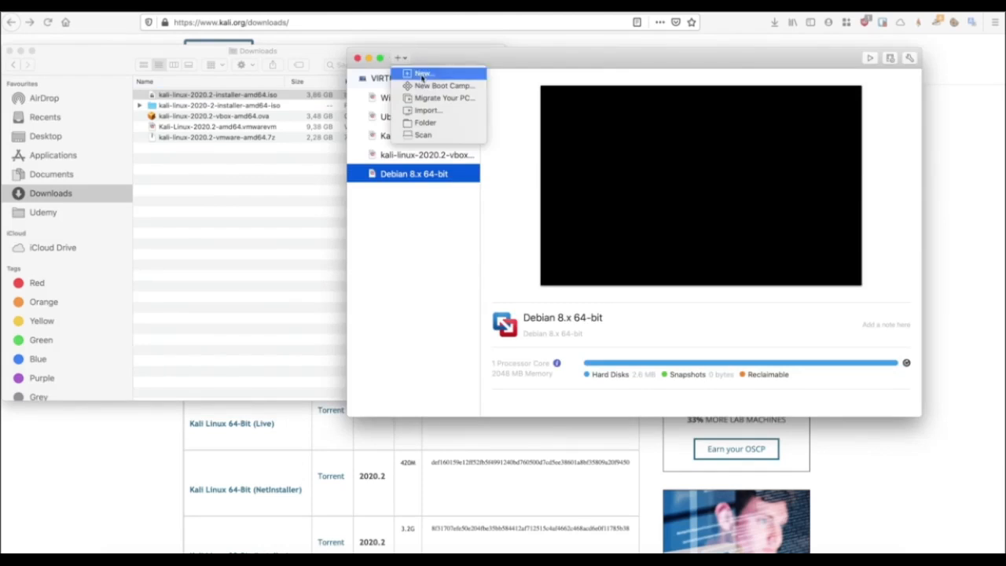
left_click(423, 74)
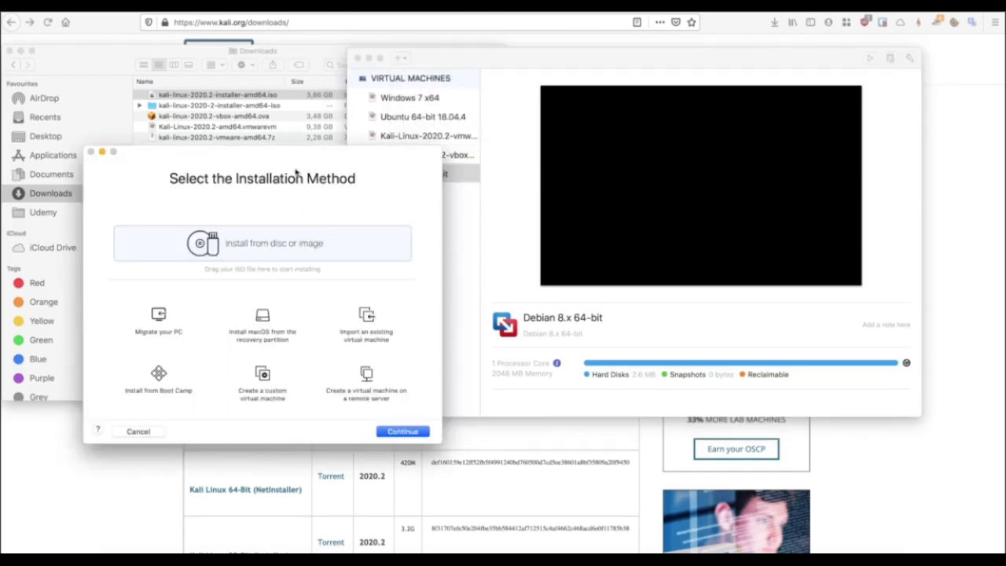
left_click_drag(294, 161, 672, 85)
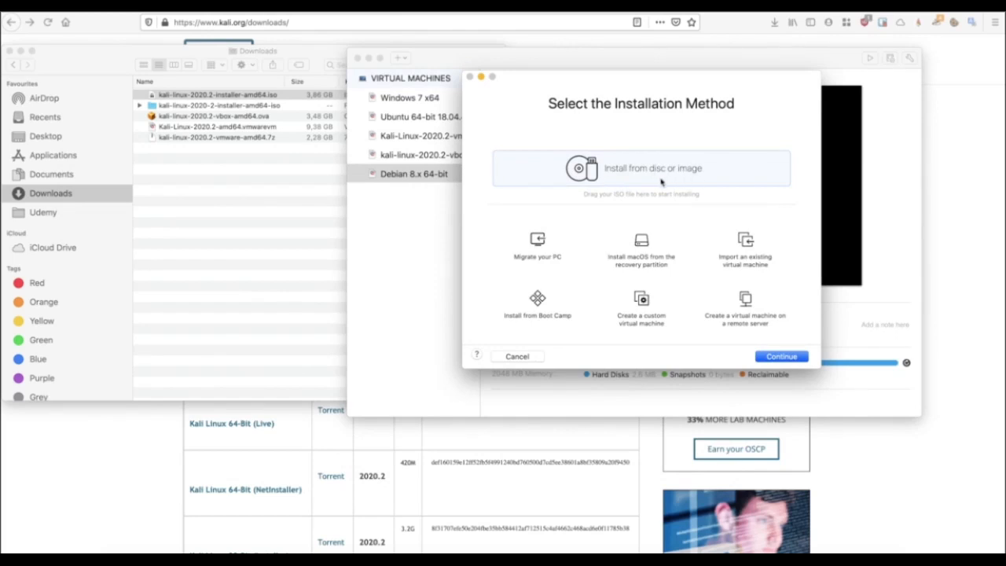
left_click(779, 358)
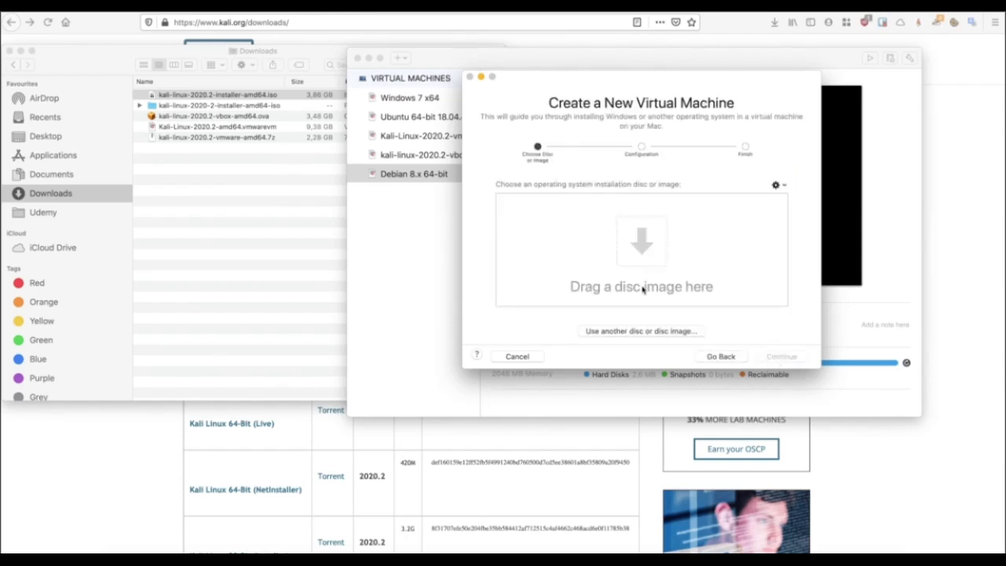
Supply kali-linux-2020.2-installer-amd64.iso from Downloads as the installation source.
double_click(156, 56)
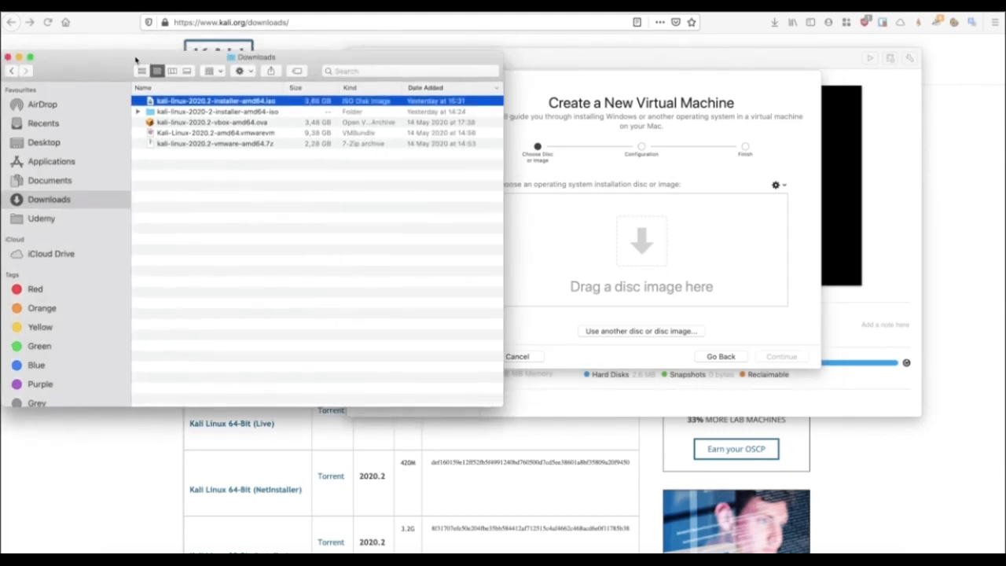
left_click_drag(164, 98, 550, 246)
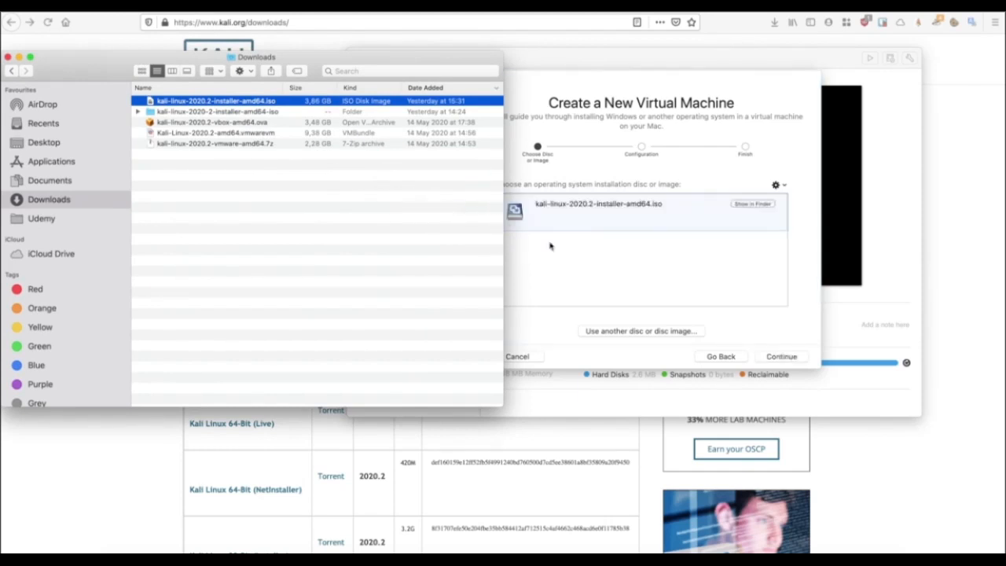
left_click(587, 288)
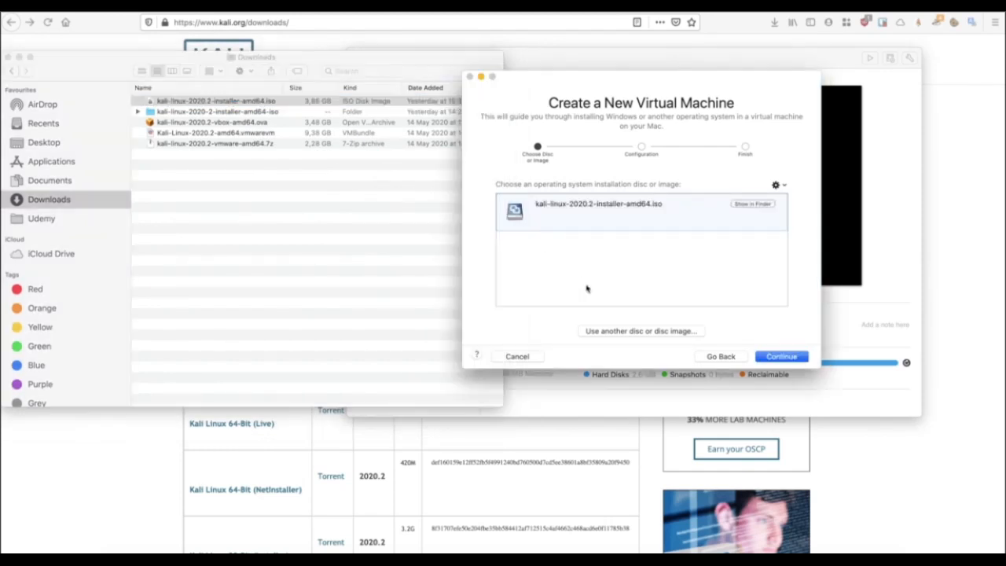
left_click(774, 358)
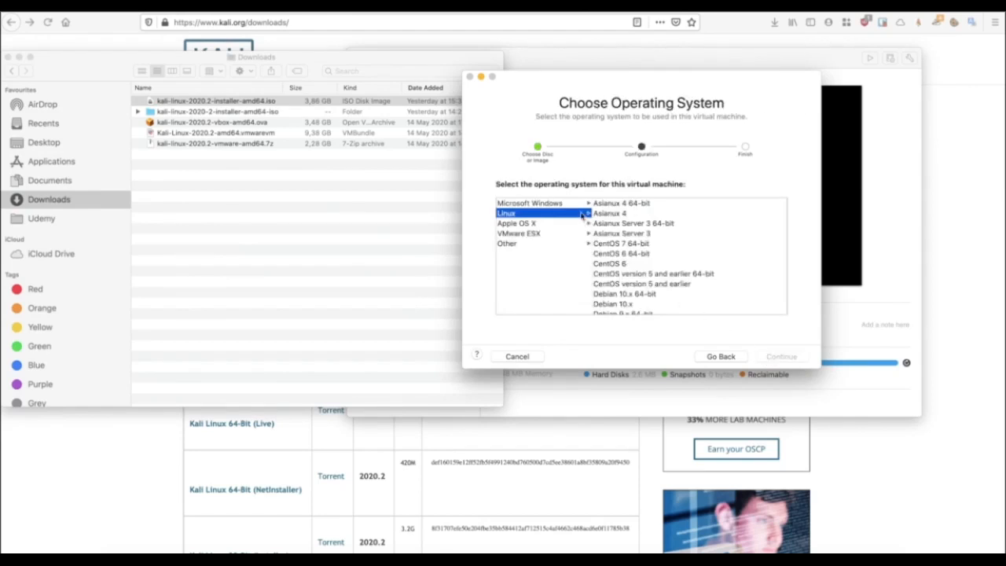
Choose Linux Debian 8.x 64-bit as the guest operating system.
scroll(622, 272, "down", 5)
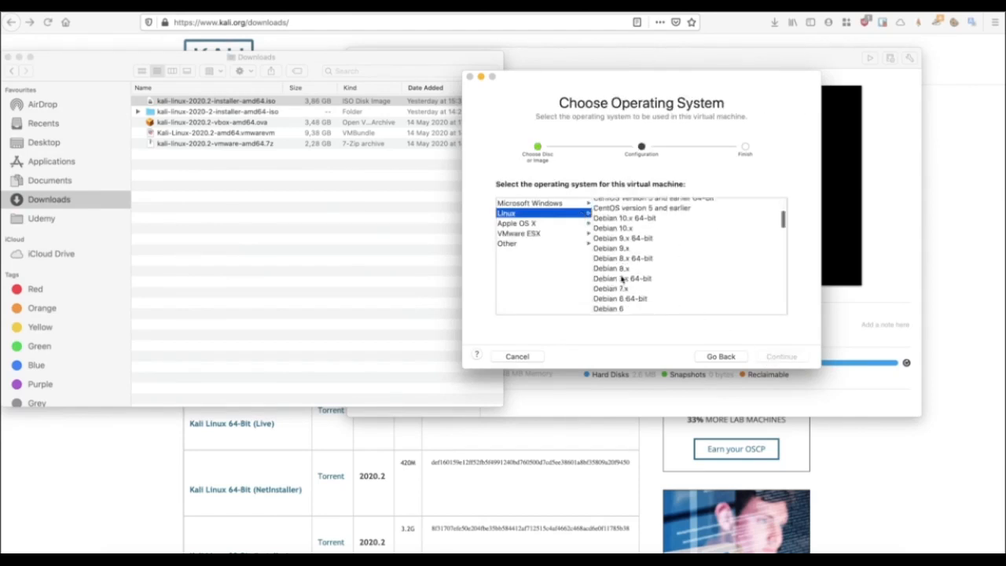
left_click(629, 219)
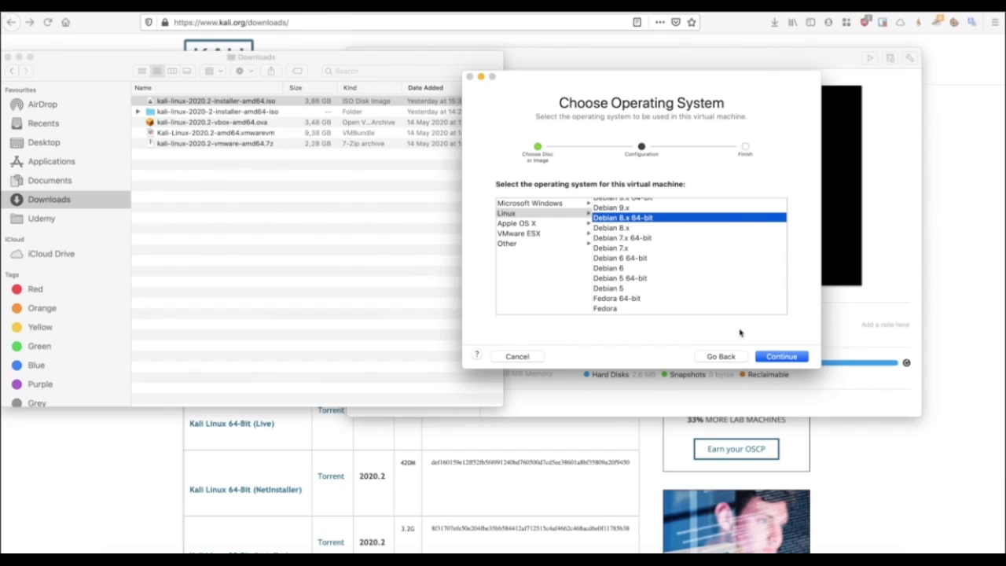
left_click(781, 358)
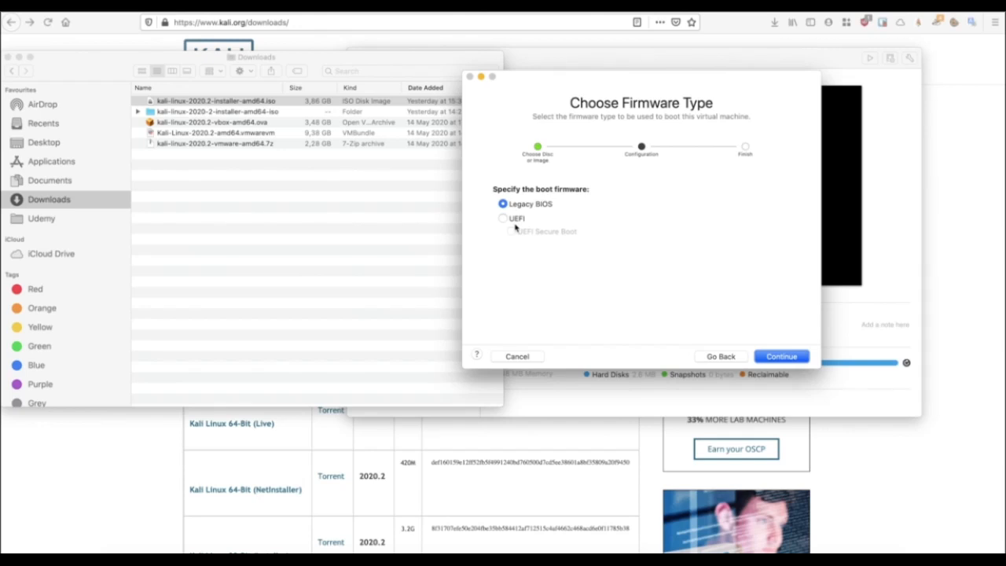
Keep Legacy BIOS, finish the wizard and save the machine as 'Debian 8.x 64-bit 2'.
left_click(766, 359)
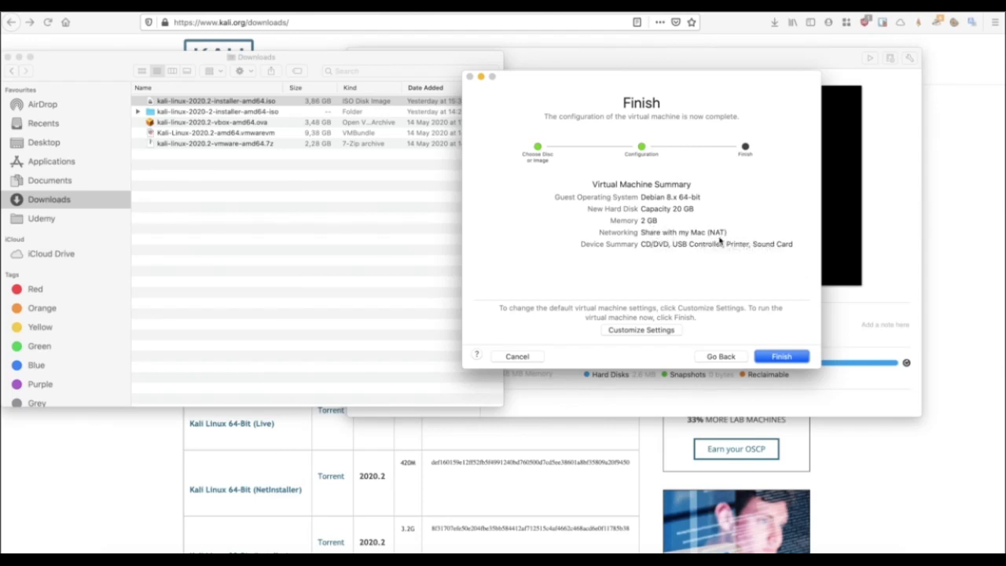
left_click(777, 358)
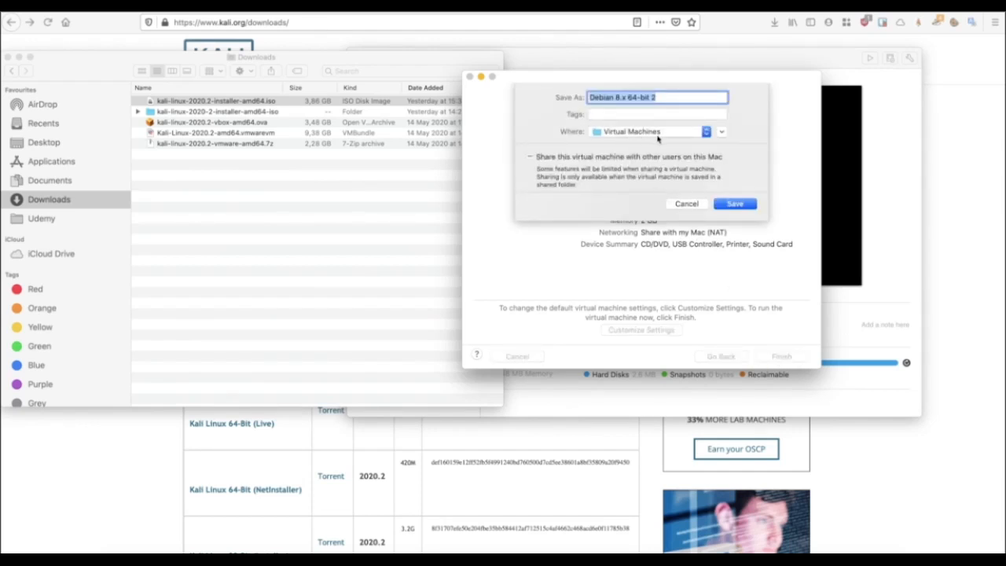
left_click(733, 206)
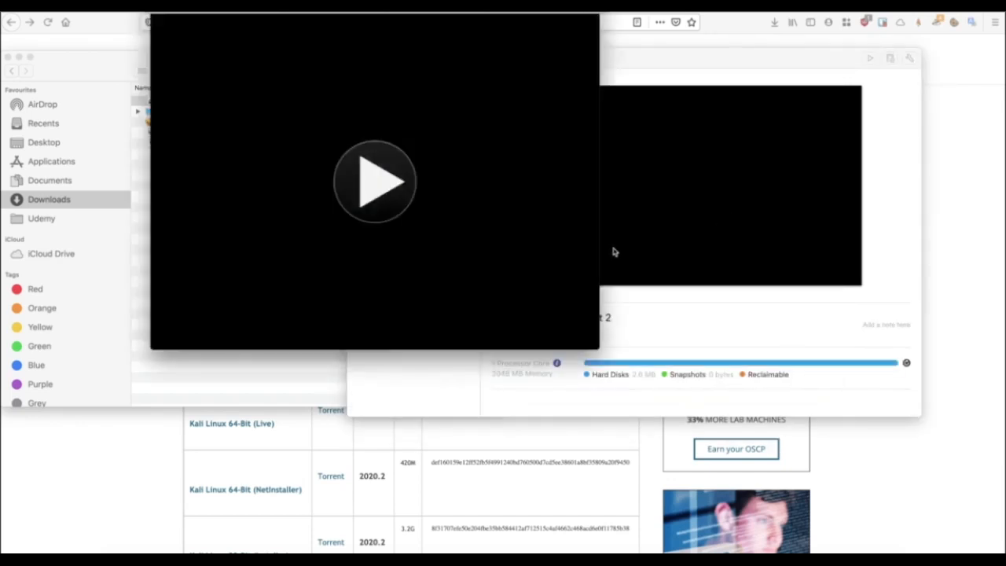
Power on the Debian 8.x 64-bit 2 VM and launch Kali's Graphical install.
left_click(386, 181)
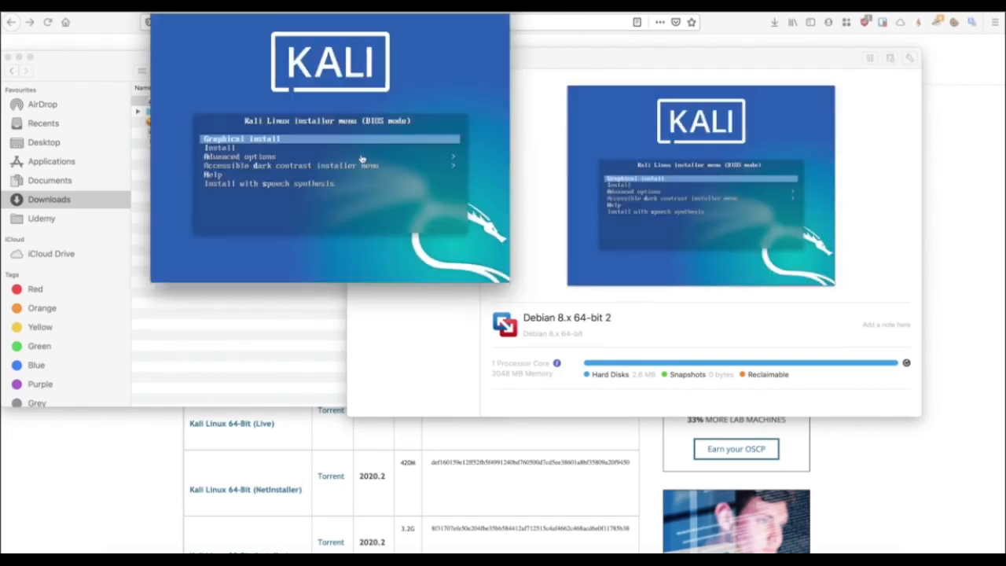
left_click_drag(311, 4, 474, 102)
left_click(368, 57)
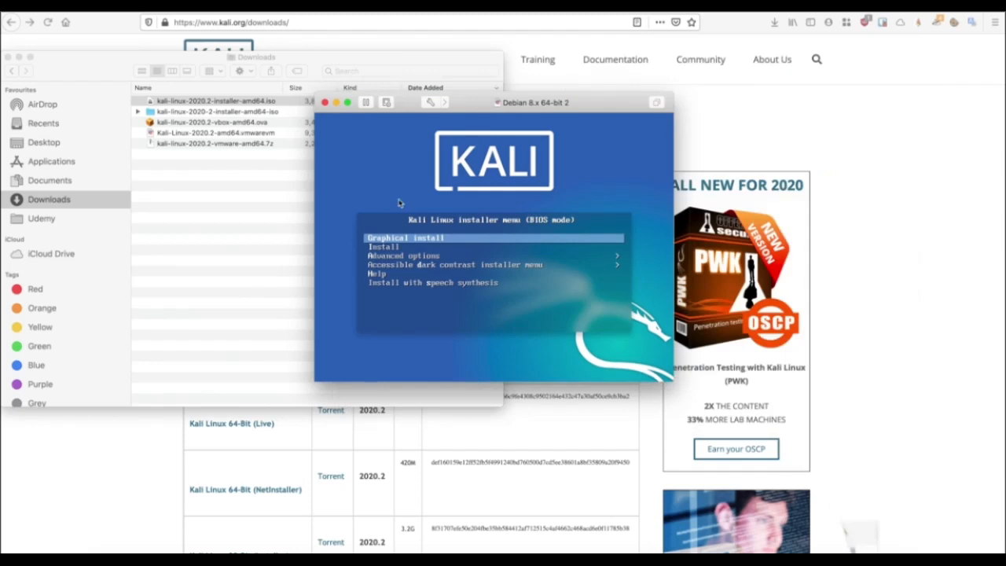
left_click(407, 251)
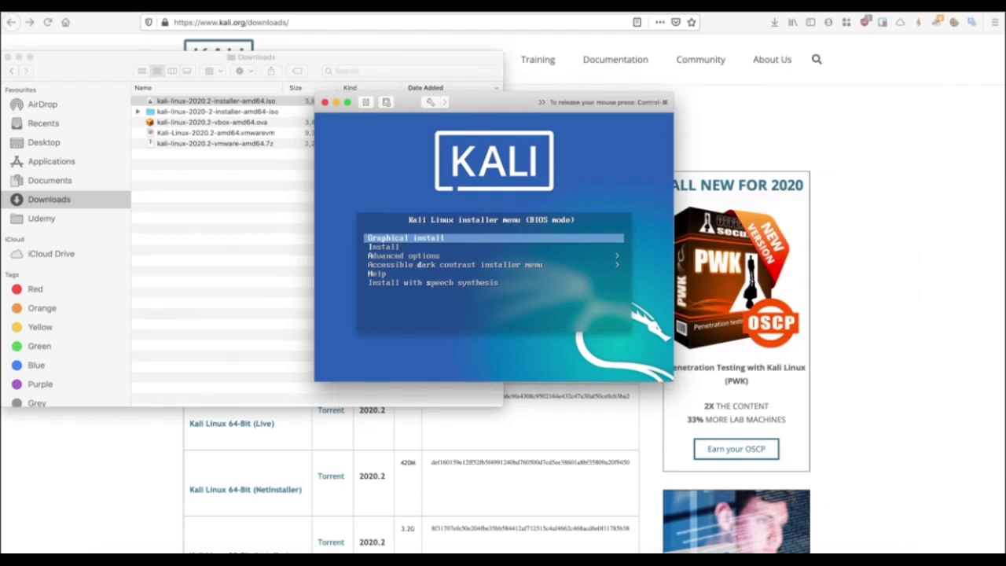
key("Return")
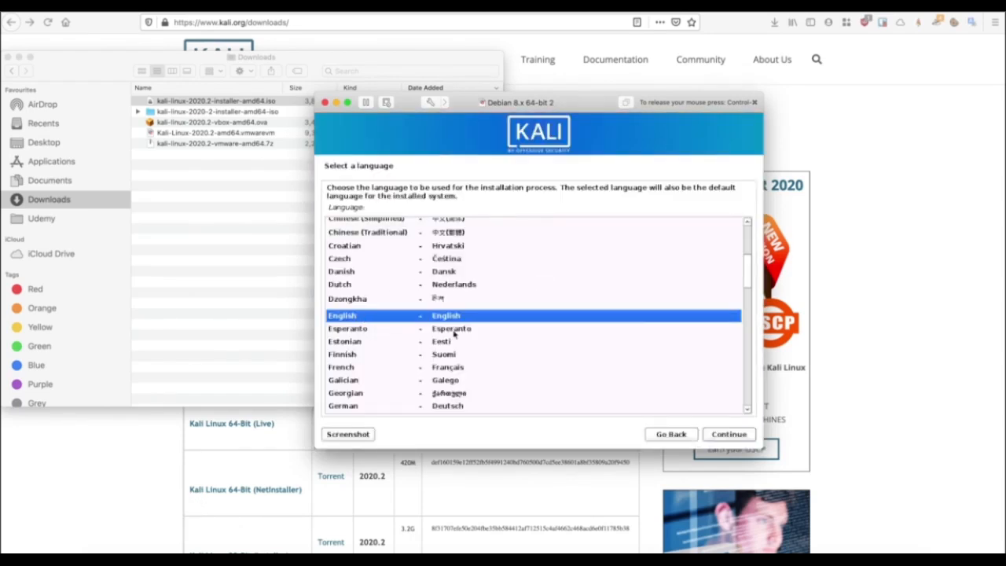
Select English language, United Kingdom location and British English keyboard.
left_click(716, 439)
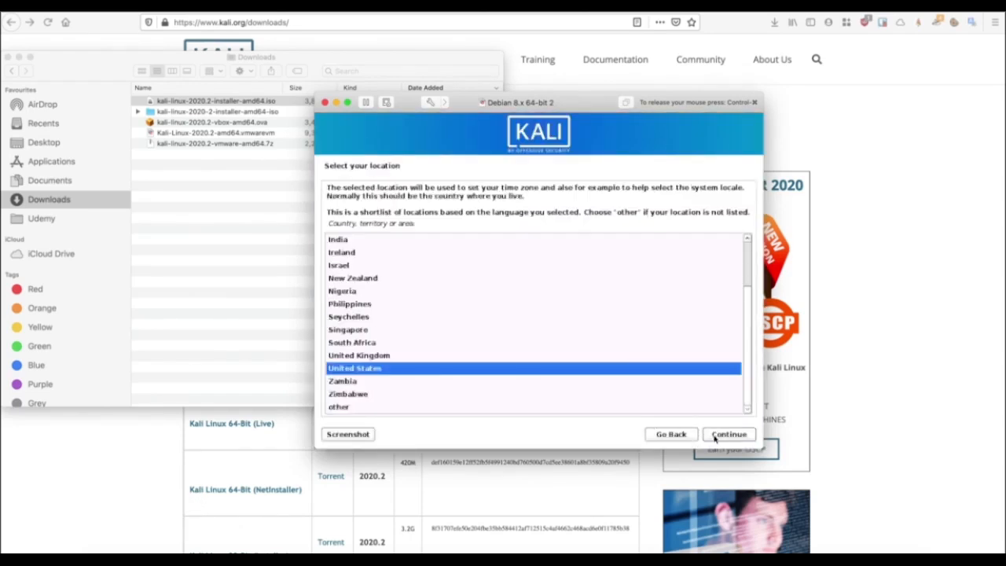
left_click(375, 356)
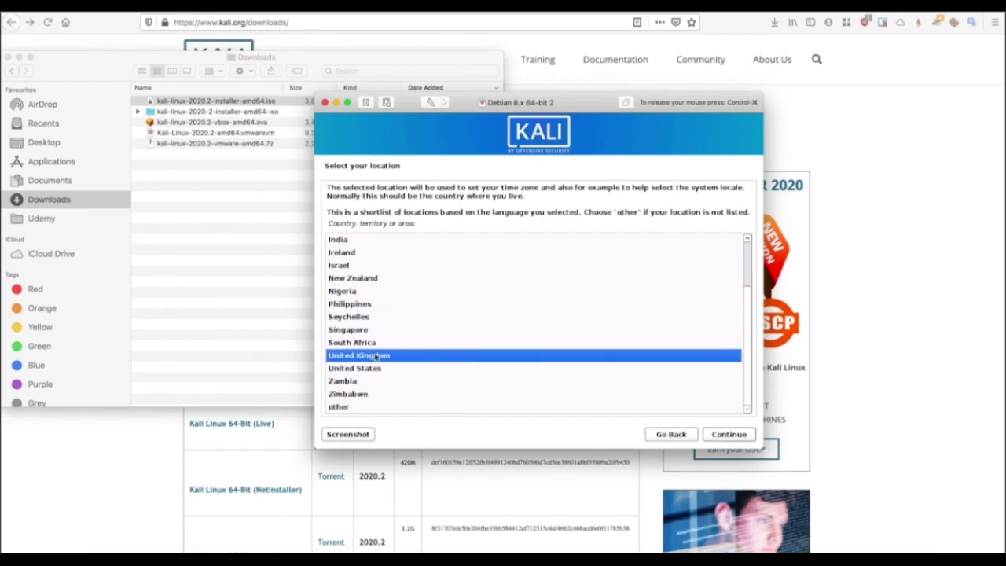
left_click(715, 437)
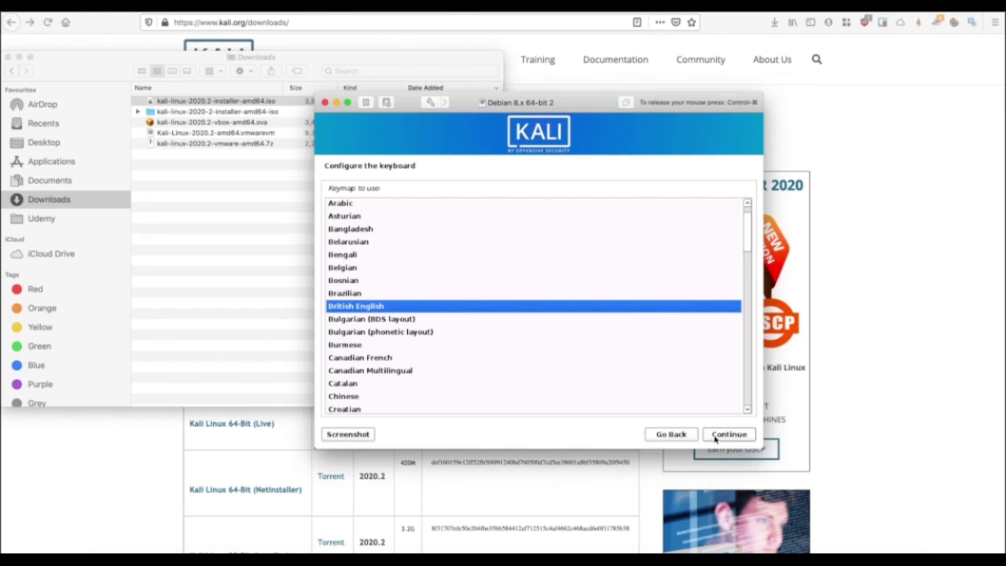
left_click(716, 437)
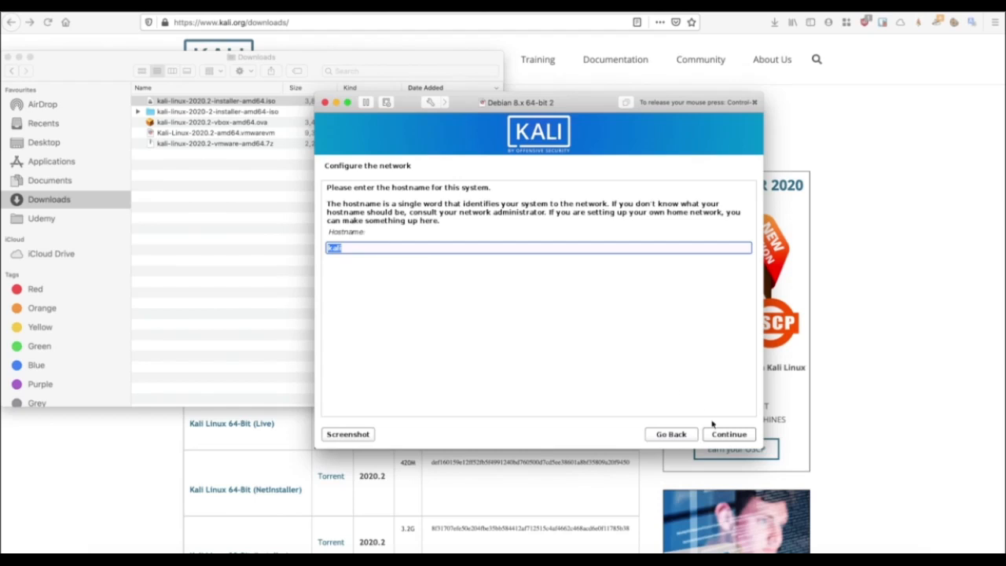
Keep the hostname kali and set the domain name to kali.
left_click(736, 439)
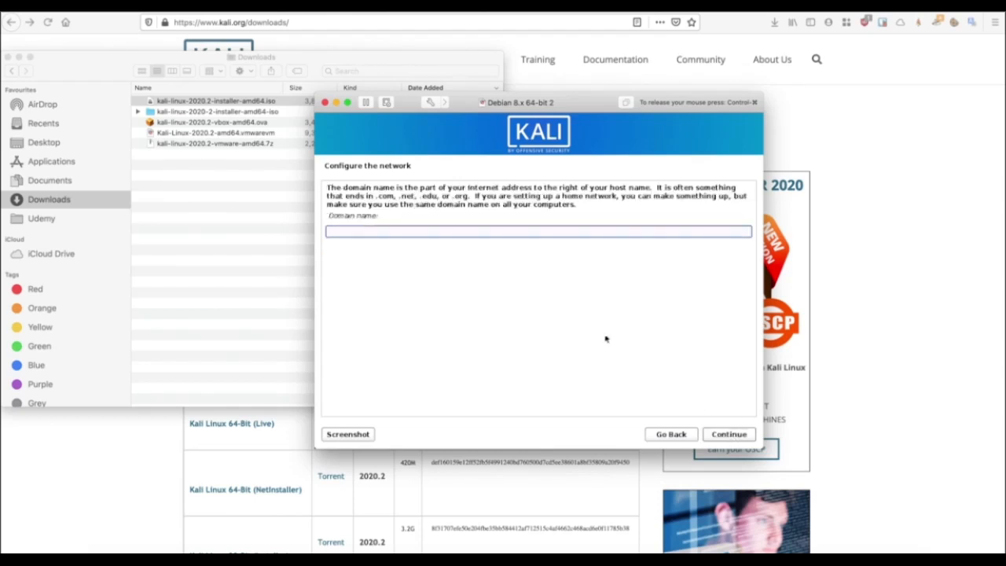
type("kali")
left_click(731, 435)
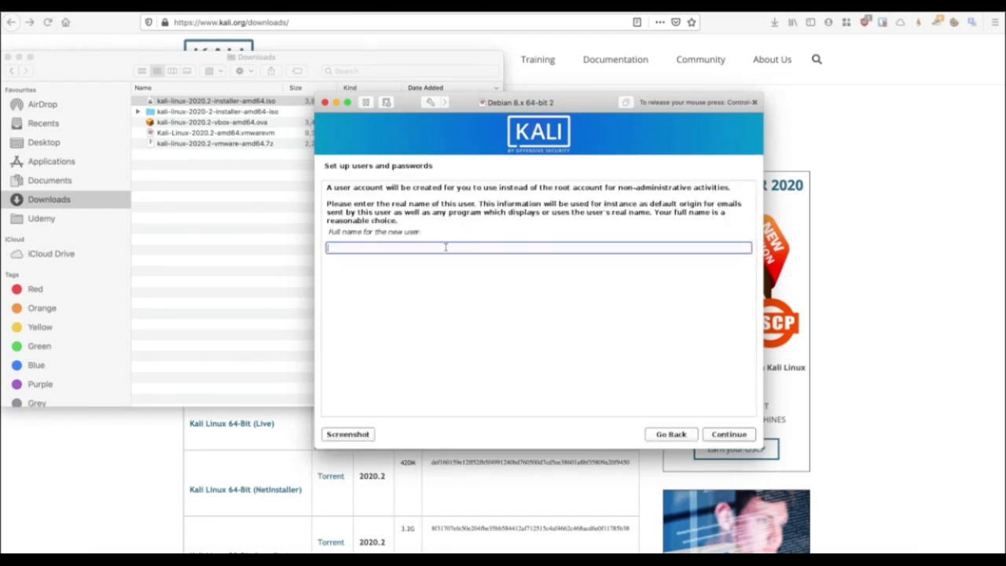
Enter the new user's full name and accept the suggested username.
type("hackeracademy")
left_click(732, 438)
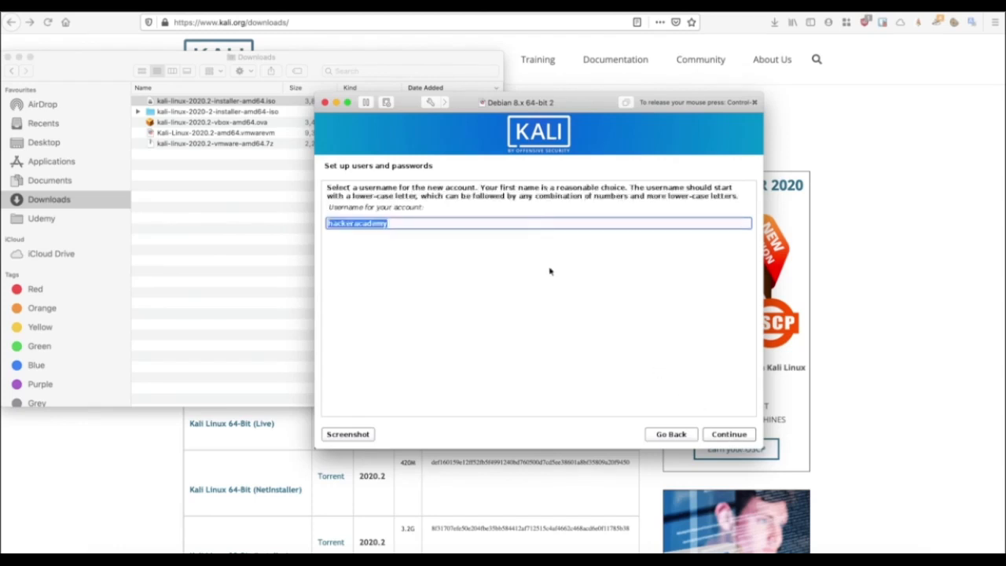
left_click(730, 438)
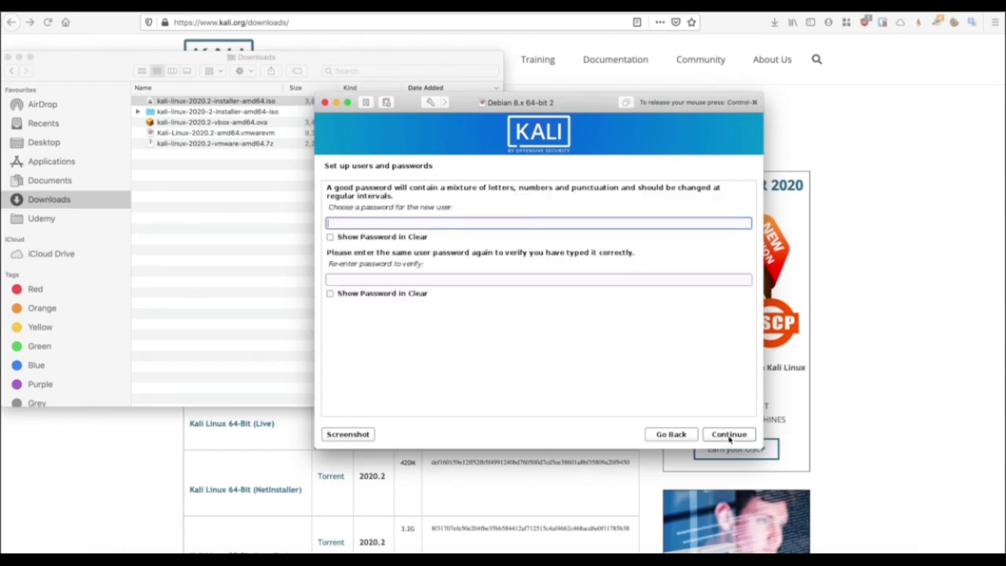
Type and confirm the user account password, then continue past the clock step.
type("kali")
key("Tab")
type("kal")
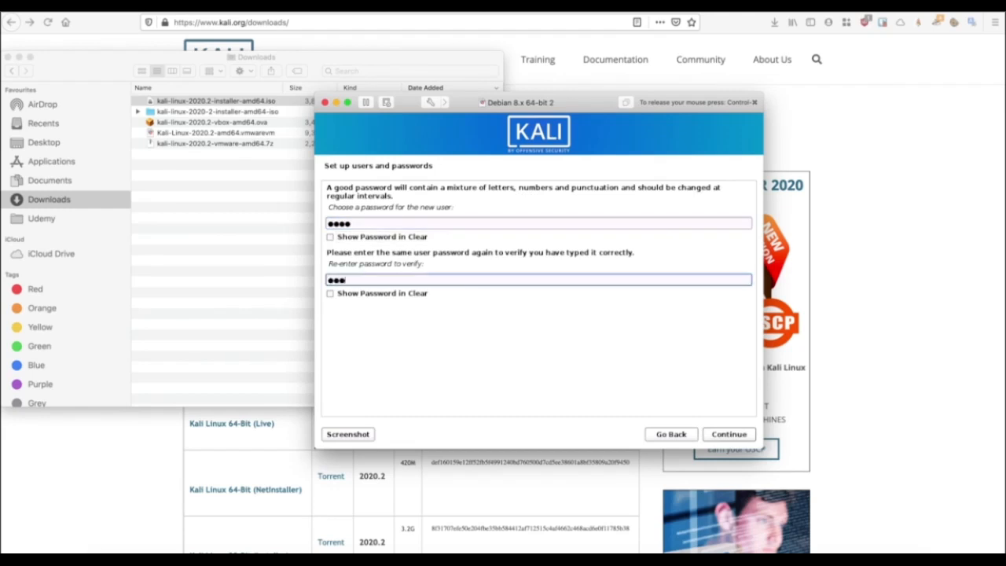
type("i")
left_click(730, 437)
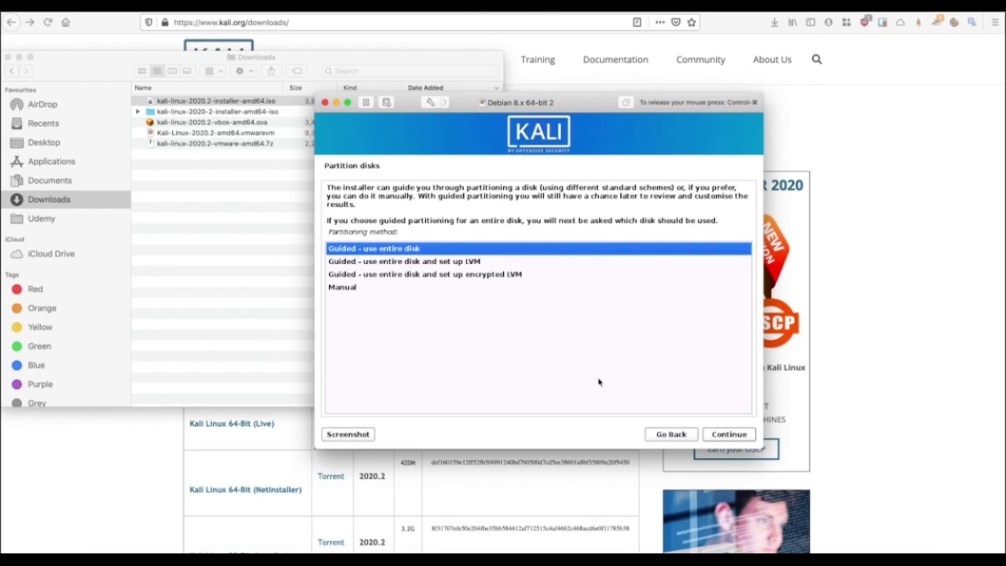
Guided-partition the entire SCSI3 disk with all files in one partition and write changes.
left_click(717, 437)
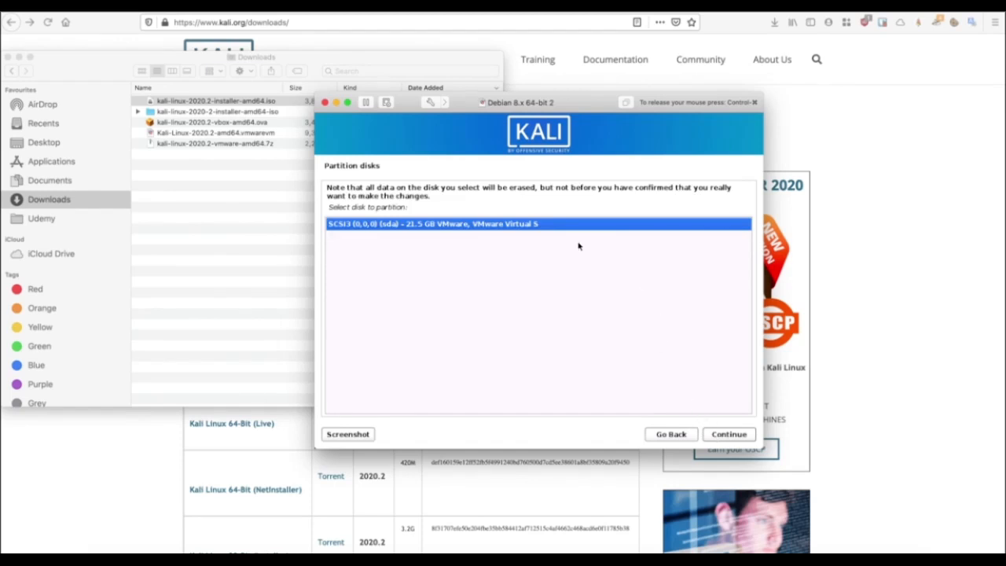
left_click(728, 434)
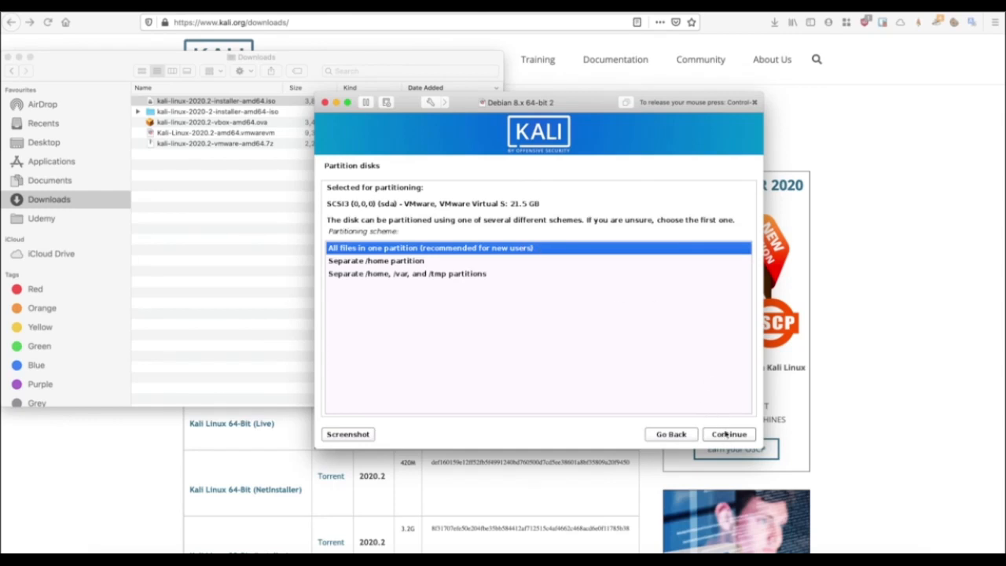
left_click(730, 441)
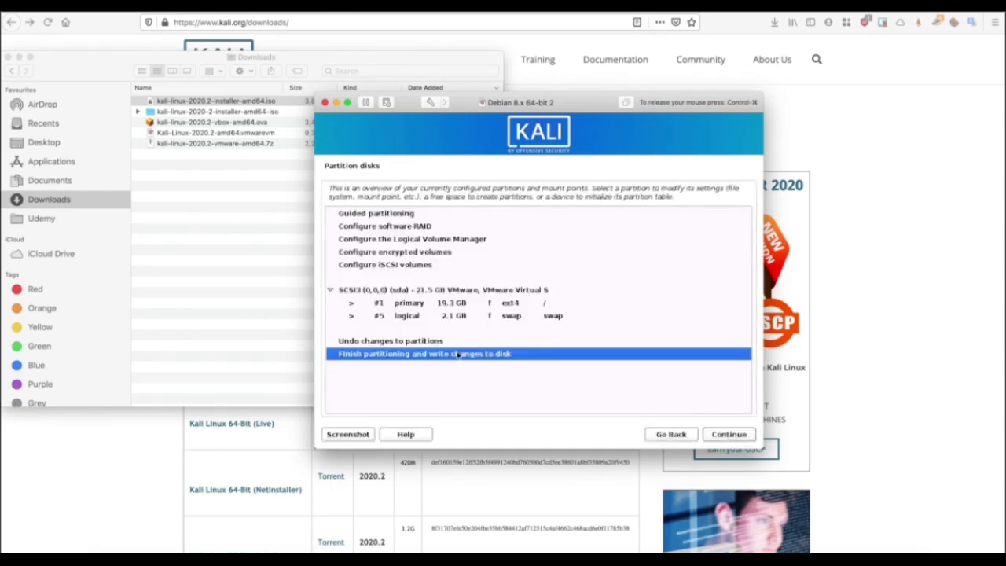
left_click(735, 437)
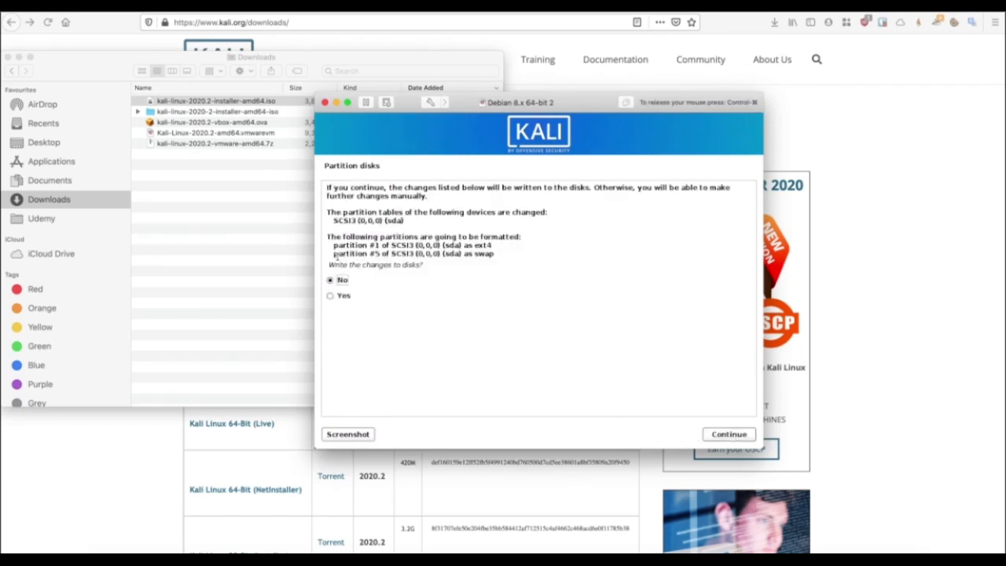
left_click(330, 297)
left_click(724, 438)
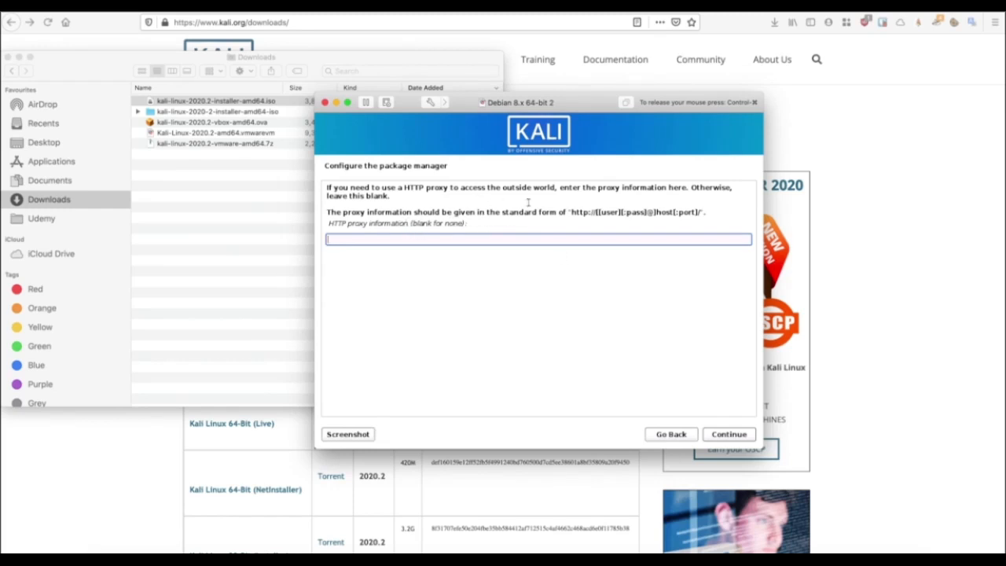
Leave the HTTP proxy blank and install the default Xfce desktop and tools.
left_click(725, 435)
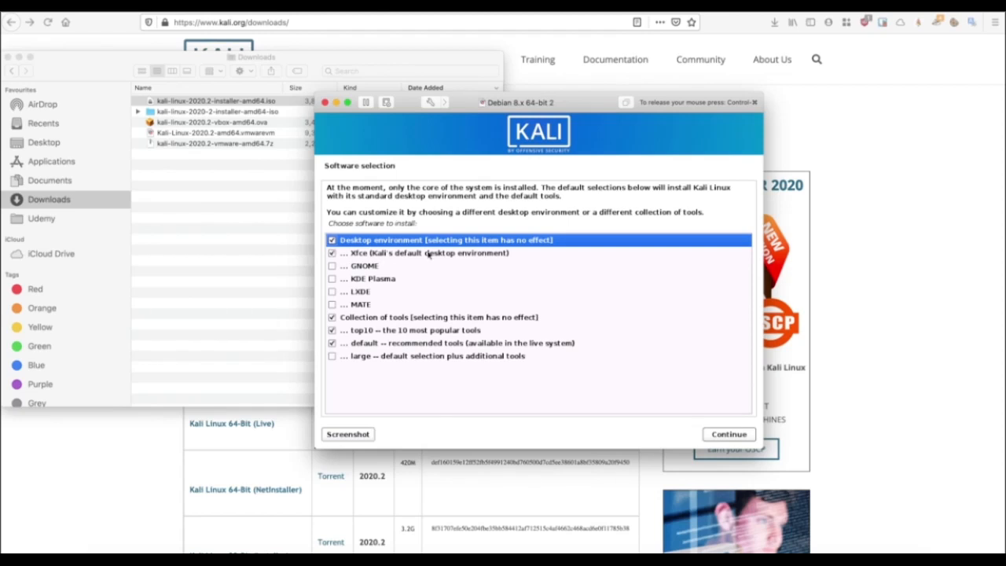
left_click(724, 438)
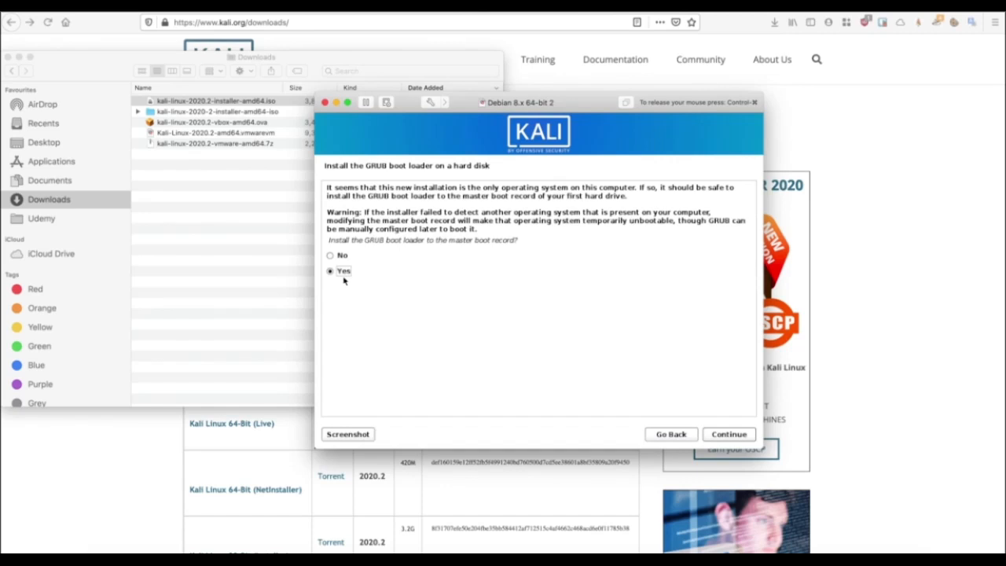
Install GRUB to the master boot record on /dev/sda and reboot into Kali.
left_click(729, 437)
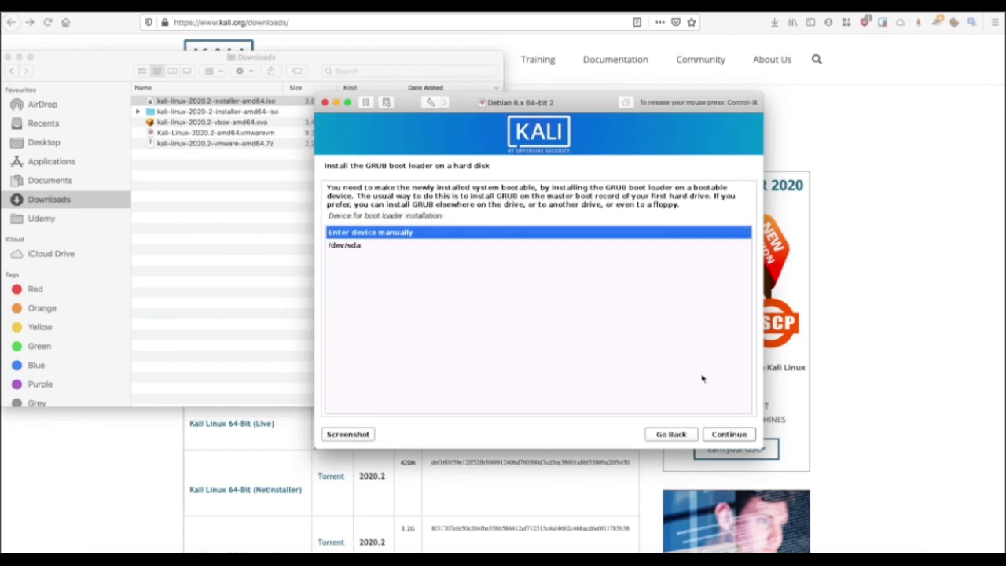
left_click(349, 246)
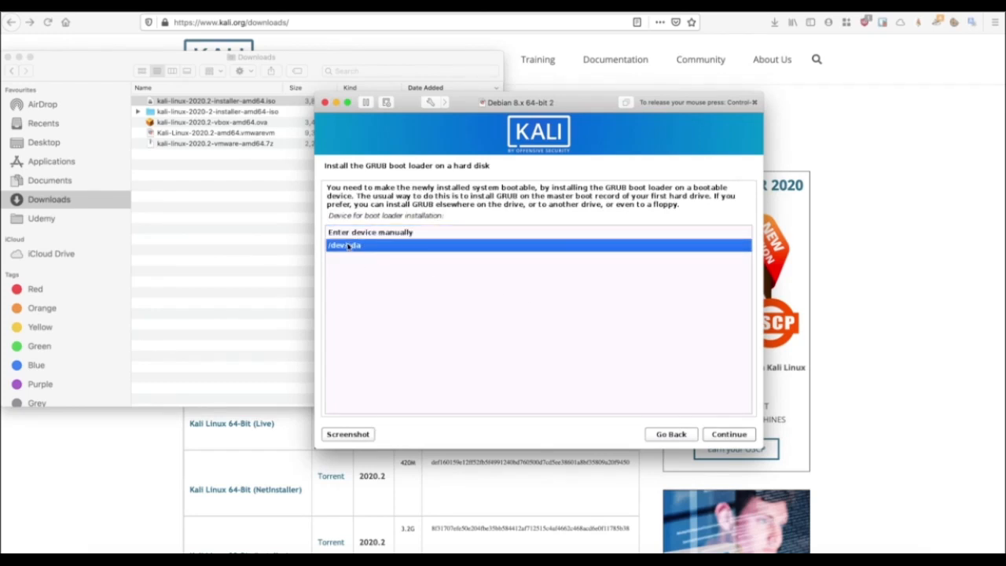
left_click(725, 438)
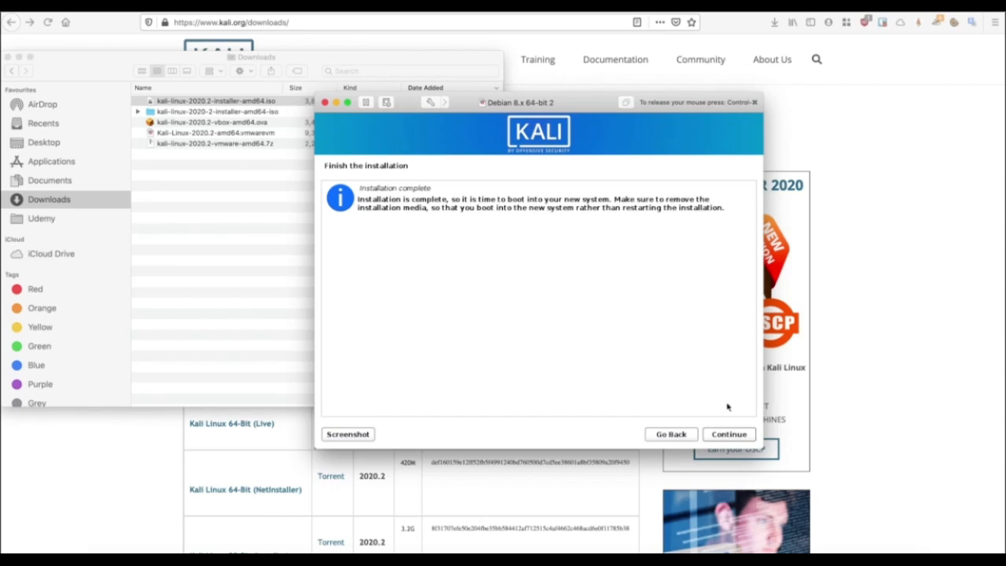
left_click(712, 434)
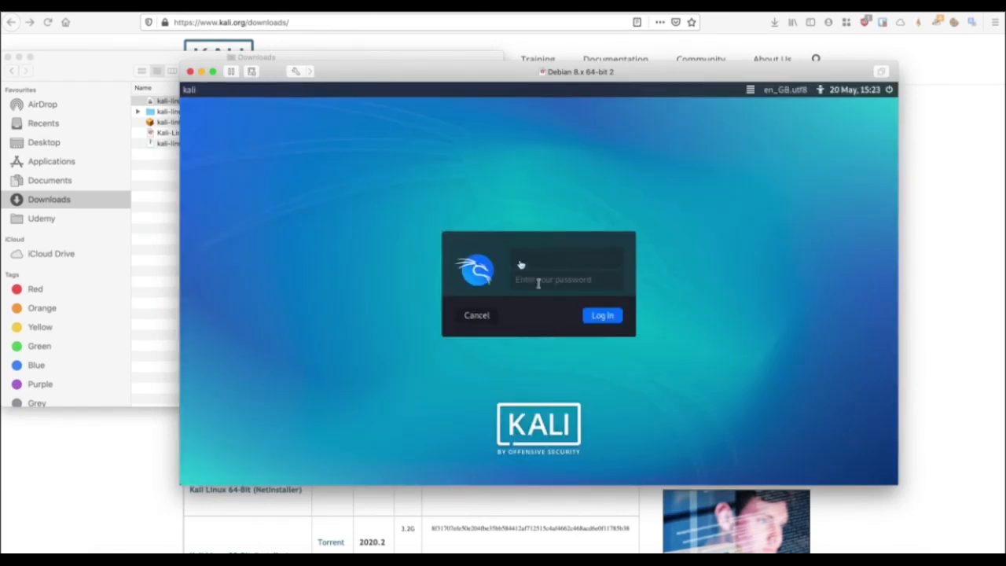
Log in to the new Kali Xfce desktop with the user's username and password.
type("hackeracademy")
key("Tab")
key("Return")
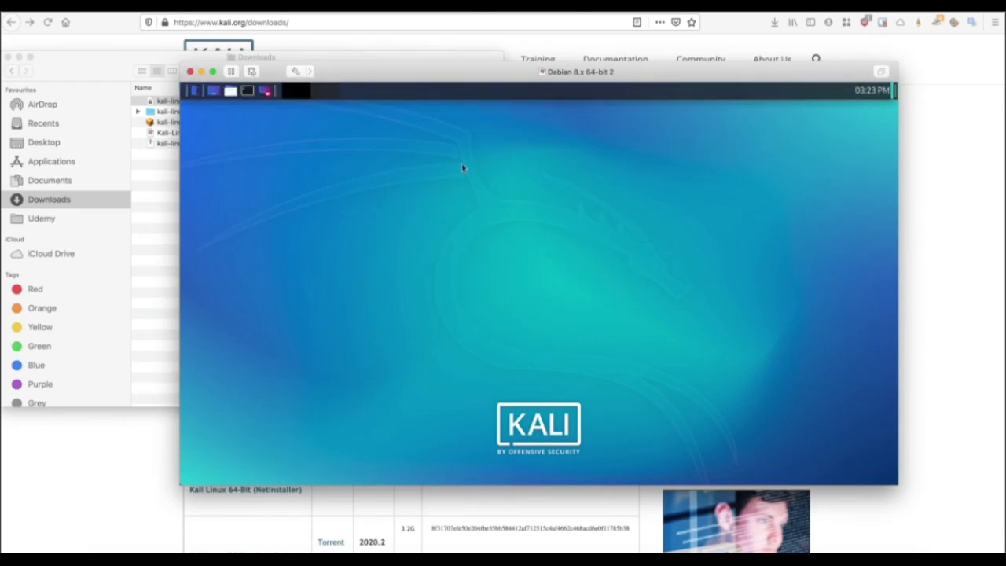
Enlarge the Kali virtual machine to full screen, then shut it down.
double_click(351, 75)
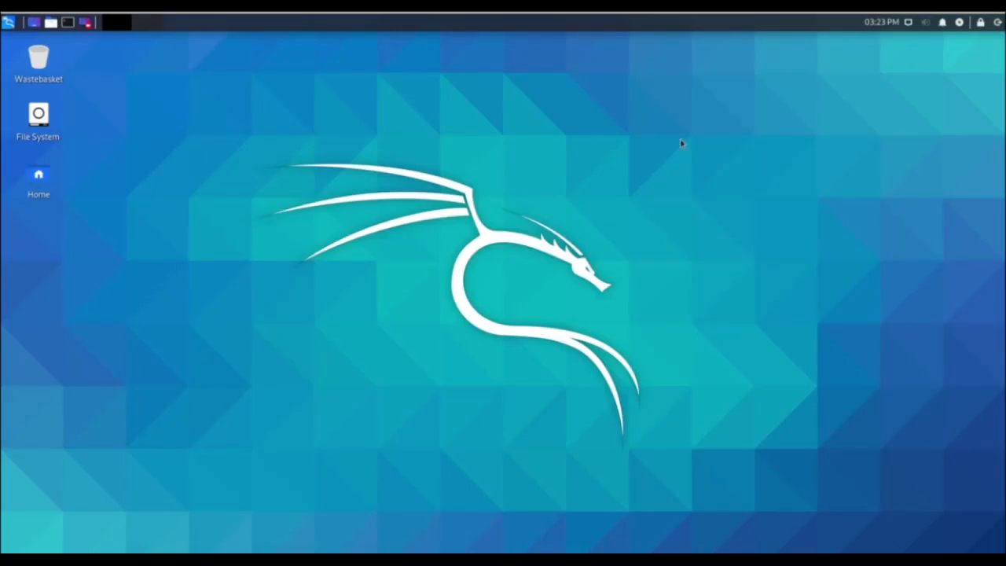
left_click(997, 22)
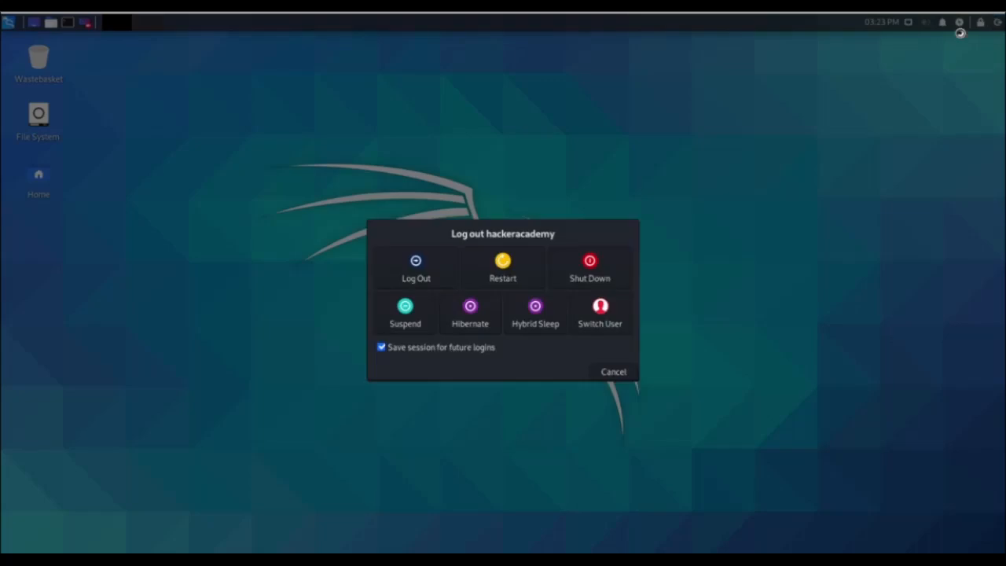
left_click(590, 262)
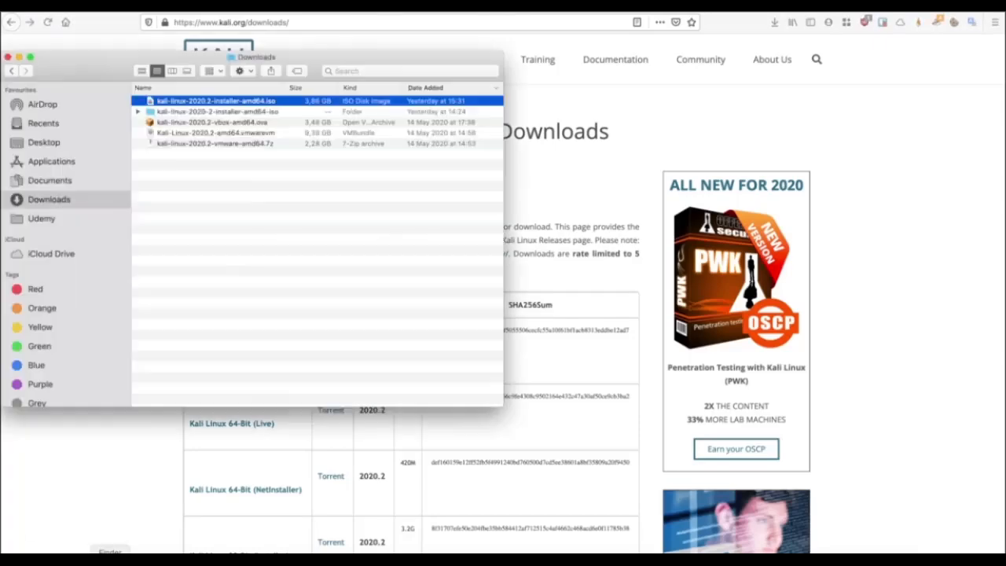
Open the home Virtual Machines folder, sort by Date Modified, and select the Debian 8.x 64-bit 2 bundle.
left_click(138, 3)
left_click(168, 87)
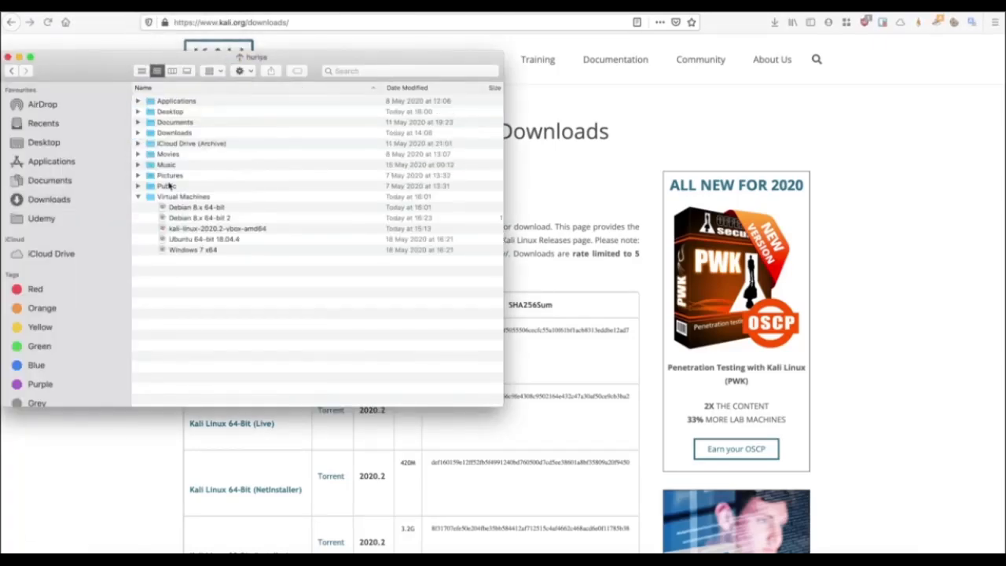
left_click(170, 196)
double_click(178, 198)
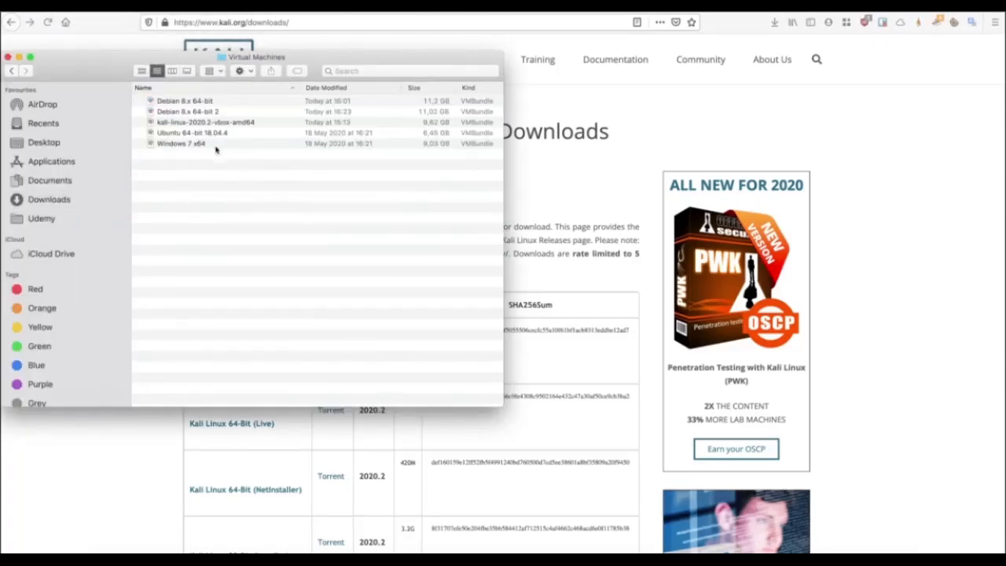
left_click(319, 88)
left_click(202, 103)
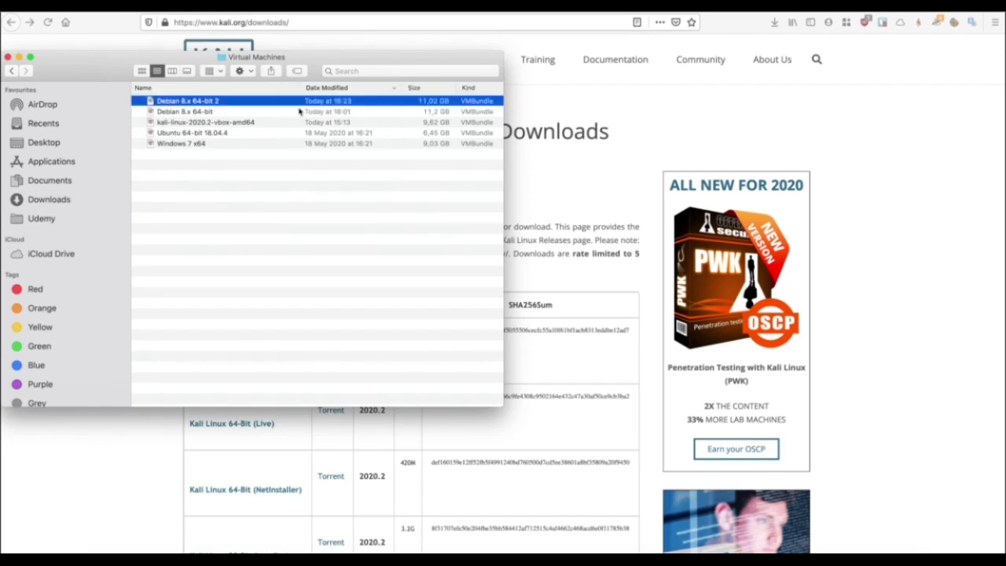